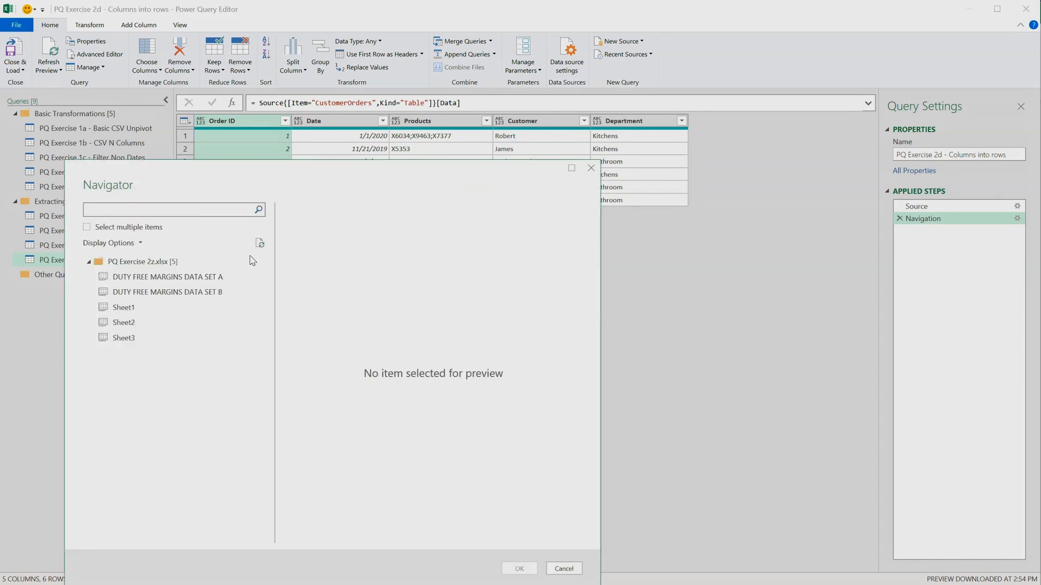
Load the DUTY FREE MARGINS DATA SET A sheet from PQ Exercise 2z.xlsx and remove its top 4 rows.
click(227, 283)
click(518, 569)
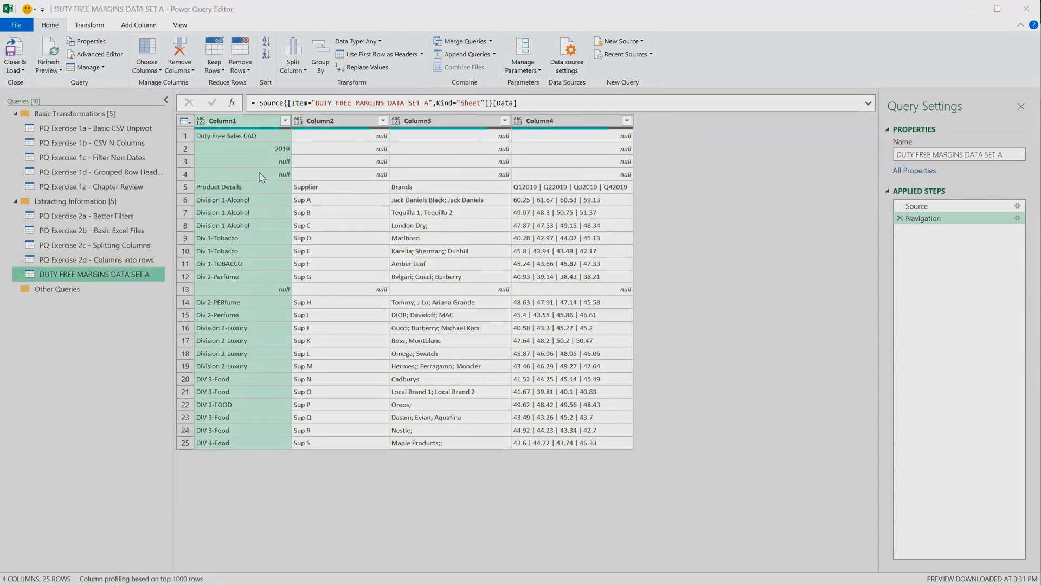
click(239, 67)
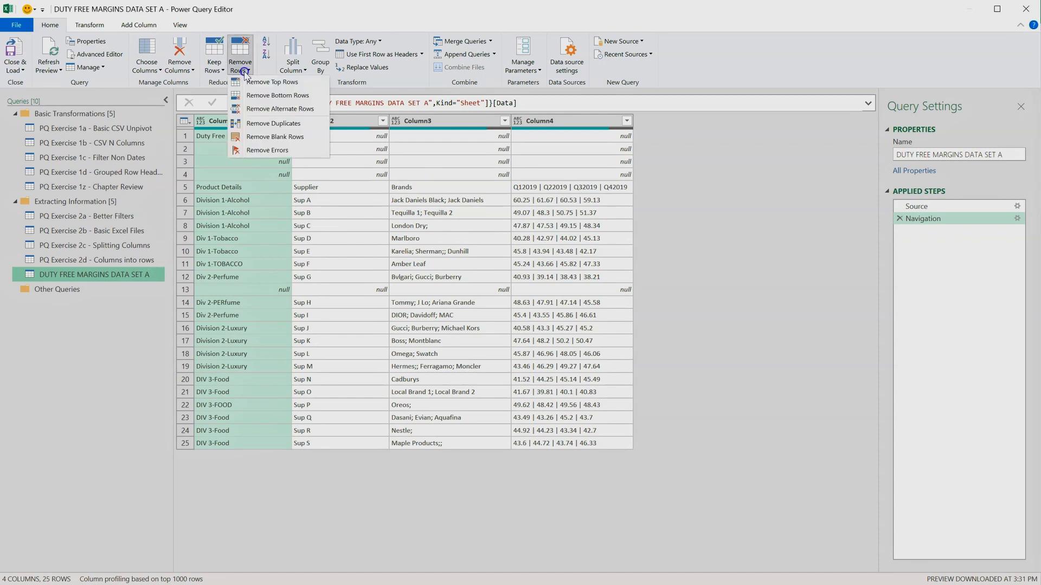
click(252, 94)
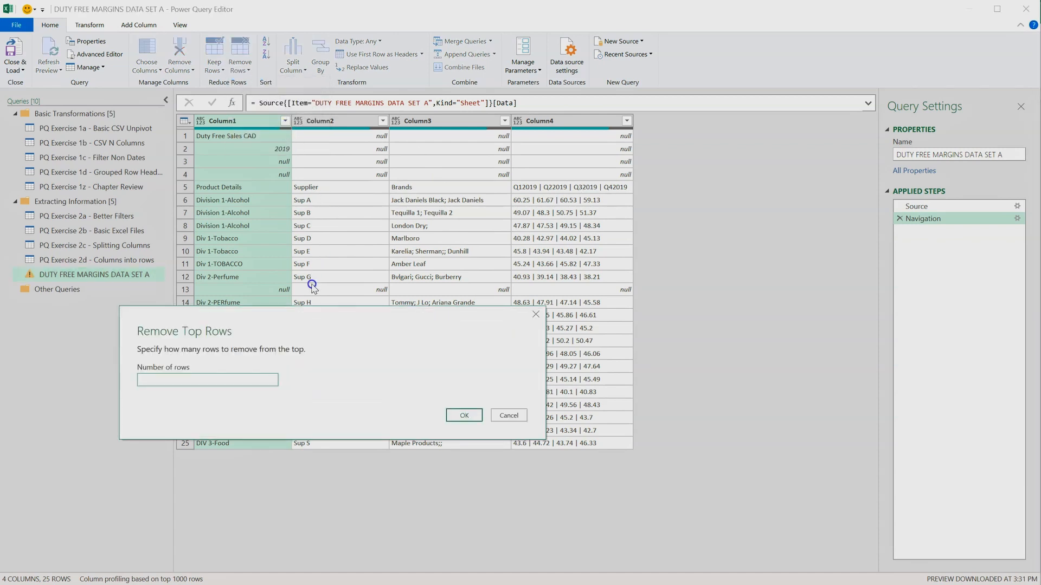
text(4)
key(Return)
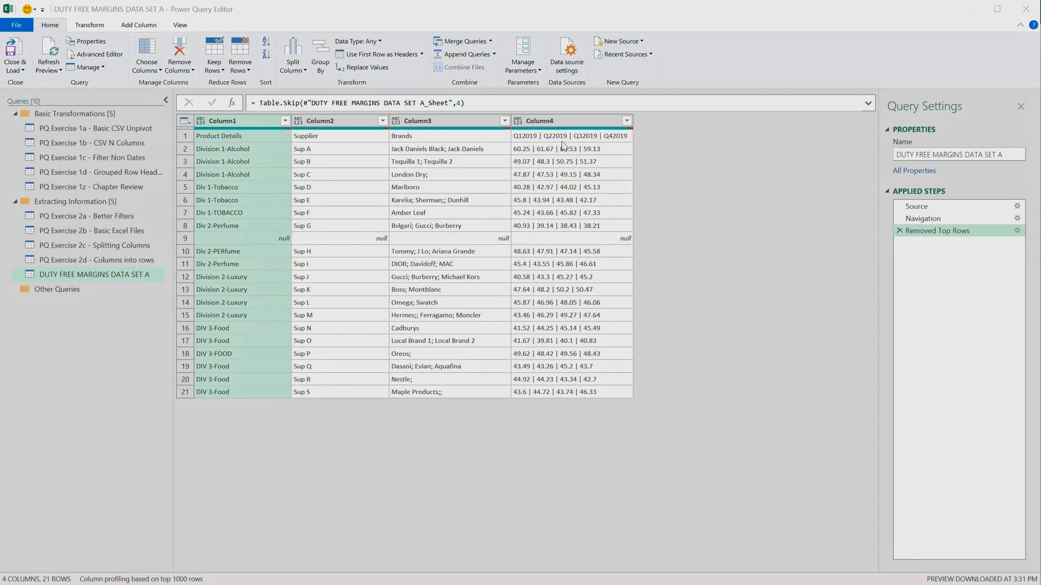
Split Column4 at each occurrence of the custom delimiter " | ", including the spaces around the pipe.
click(573, 121)
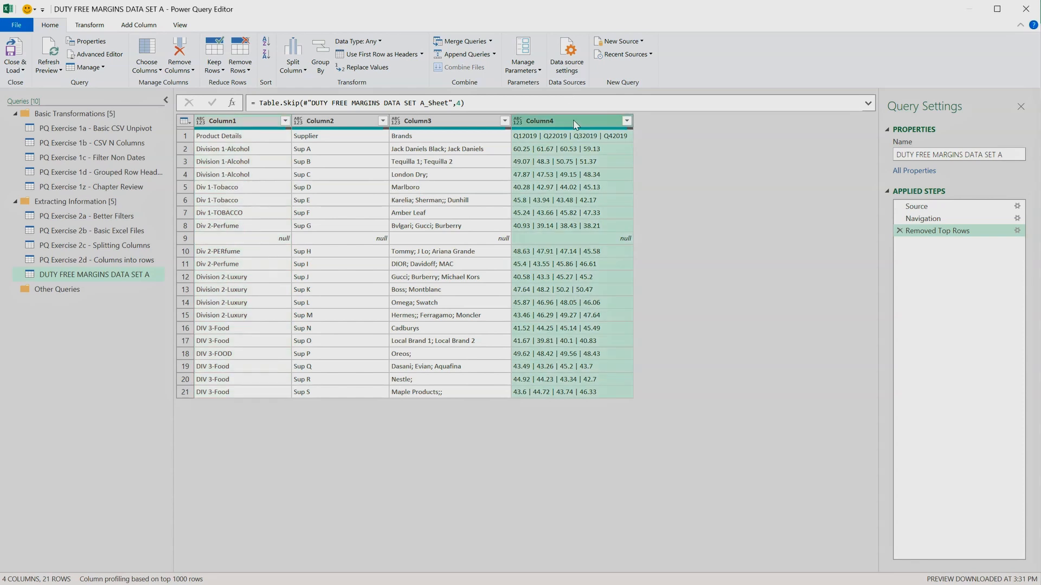
click(295, 64)
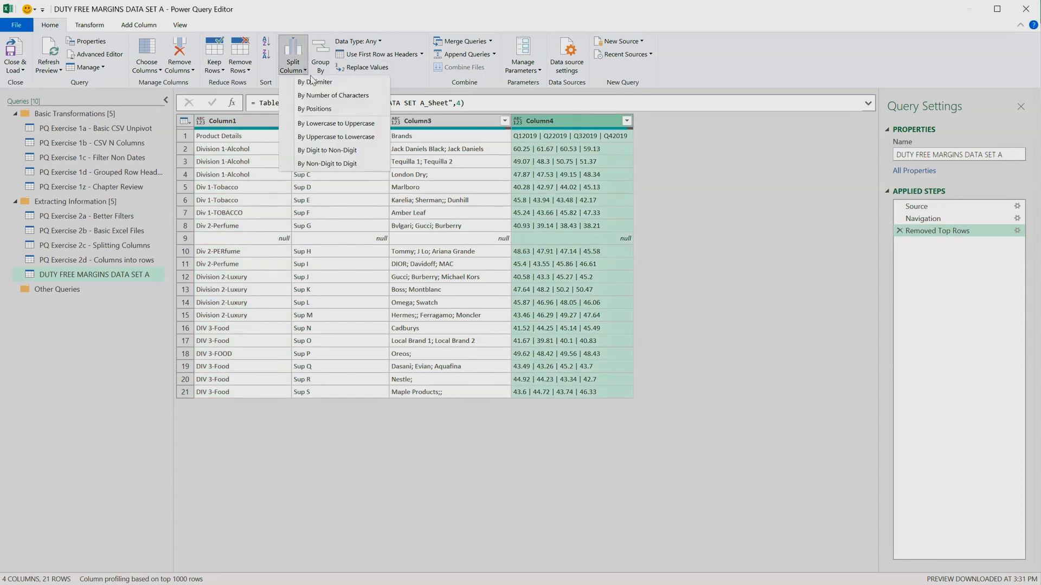
click(314, 82)
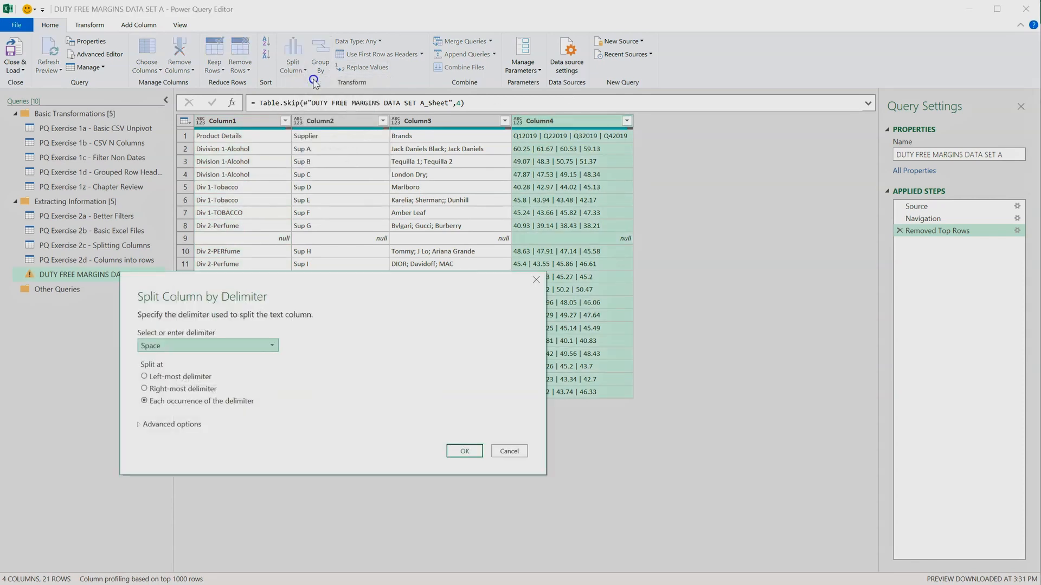
click(219, 345)
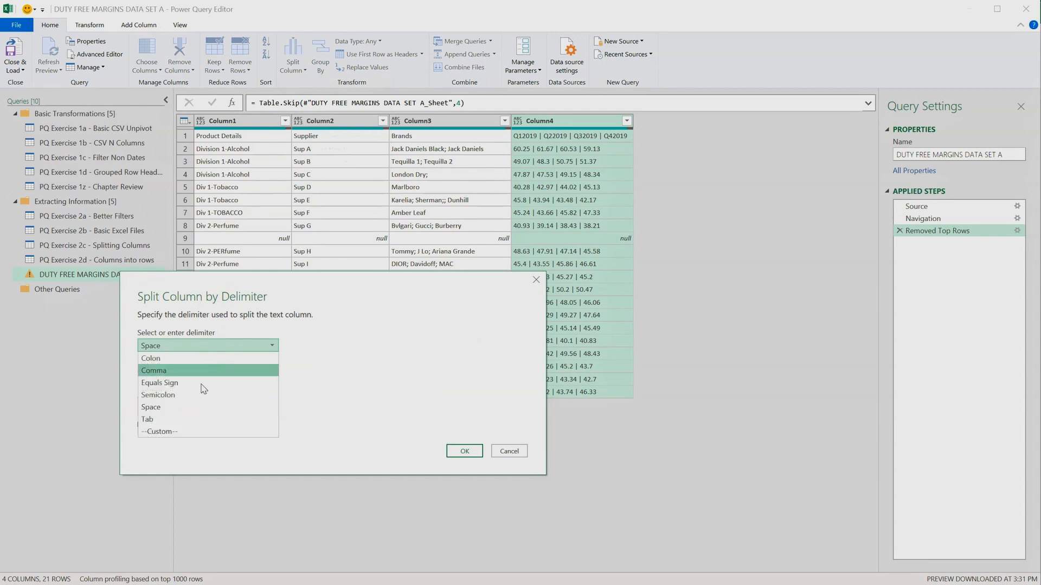
click(185, 433)
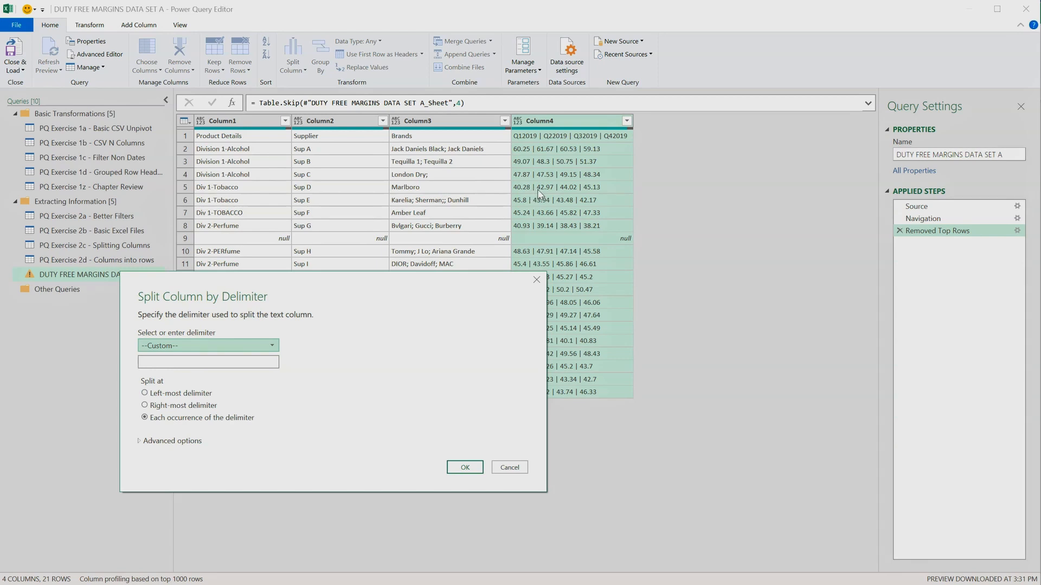
click(200, 362)
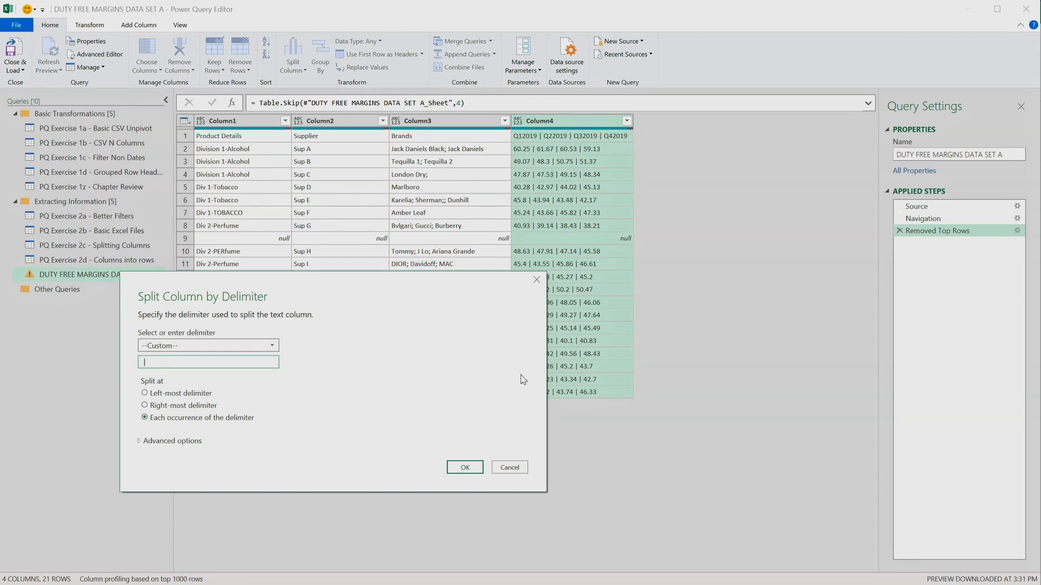
click(464, 467)
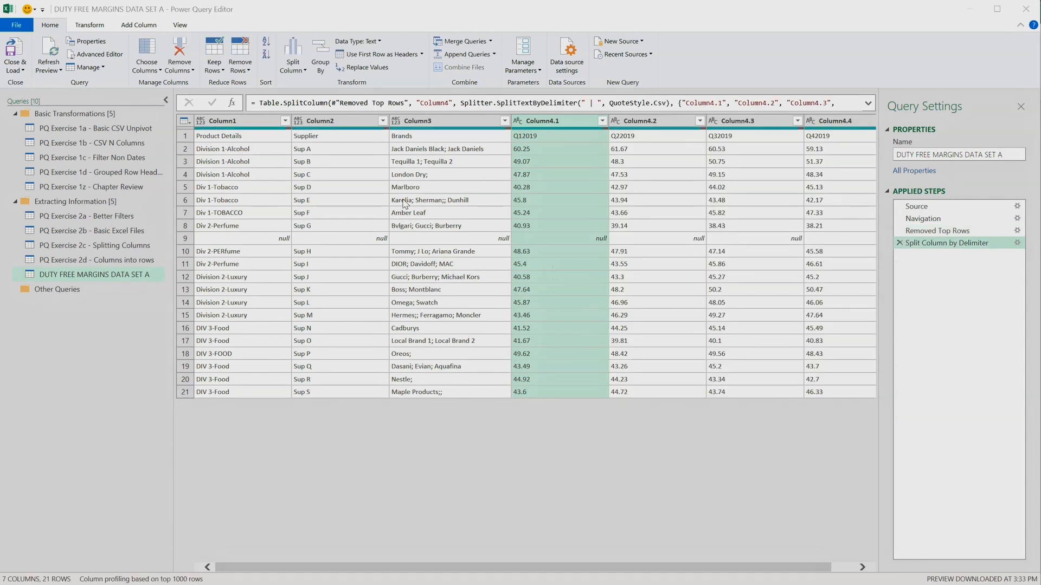
Promote the first row to headers and filter out the empty rows in the Product Details column.
click(379, 54)
click(288, 122)
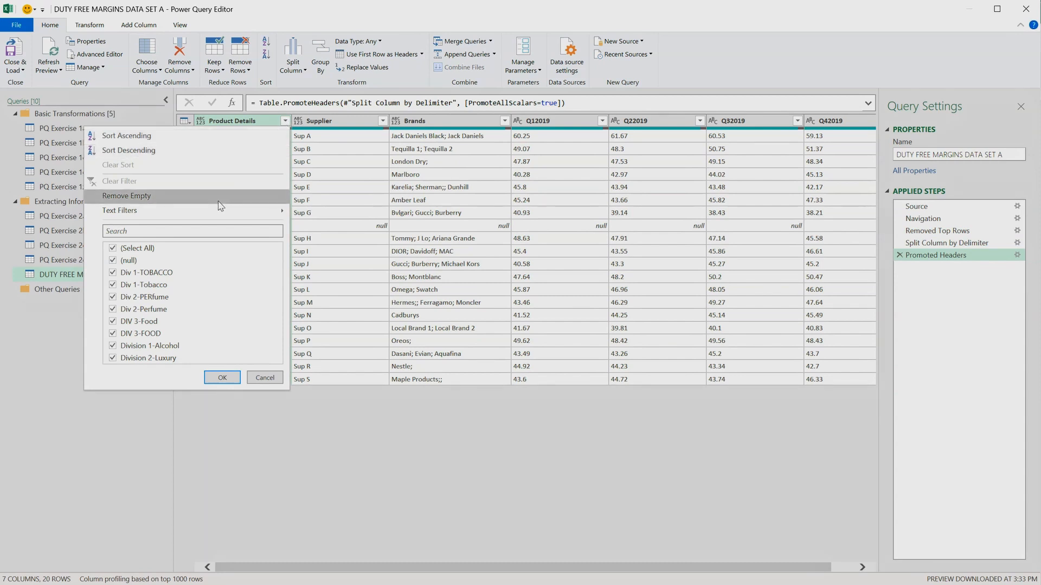
click(224, 197)
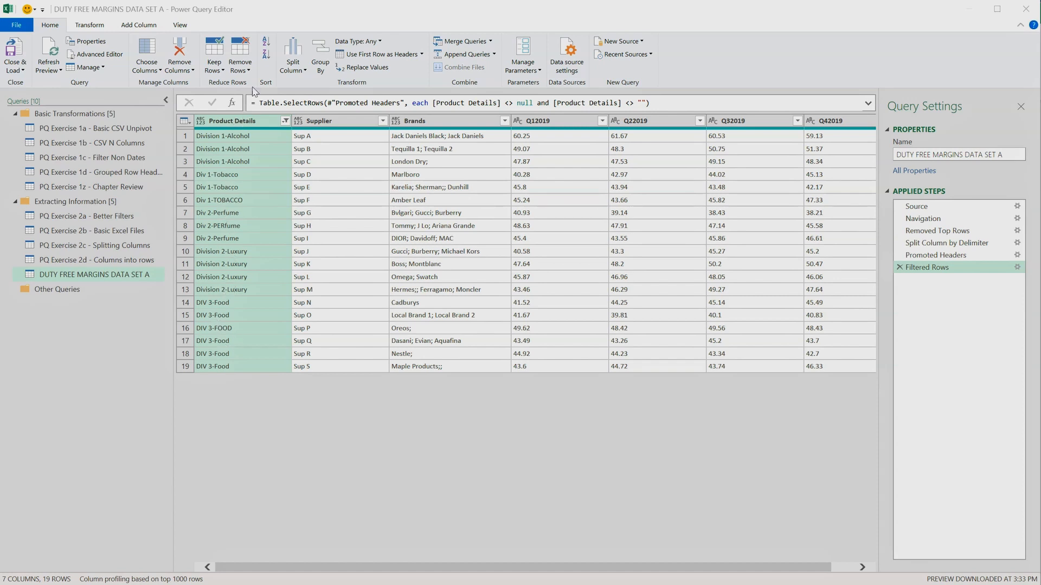
Split the Product Details column at the left-most occurrence of the custom delimiter "-".
click(297, 57)
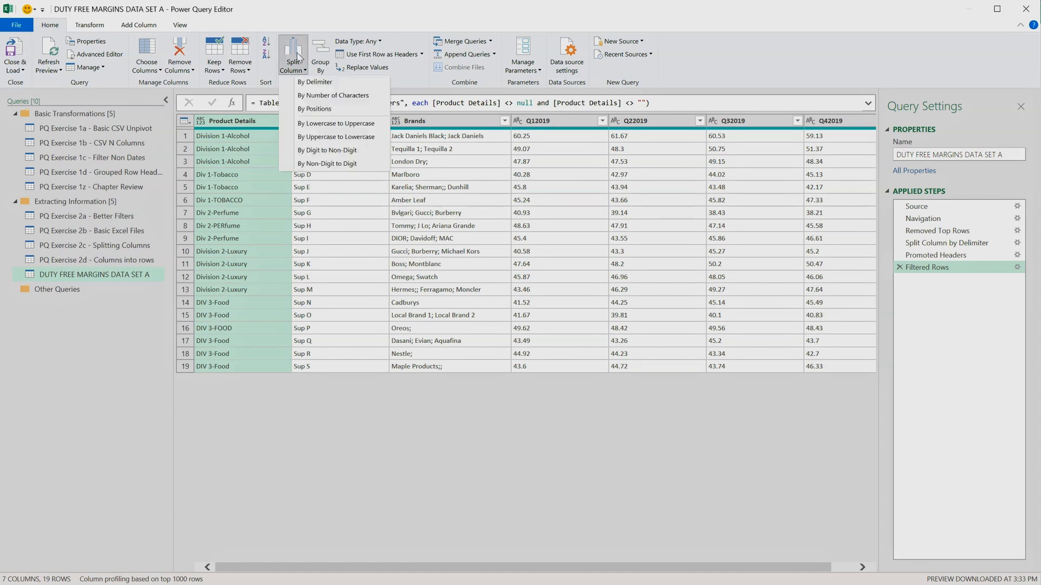
click(314, 82)
click(217, 345)
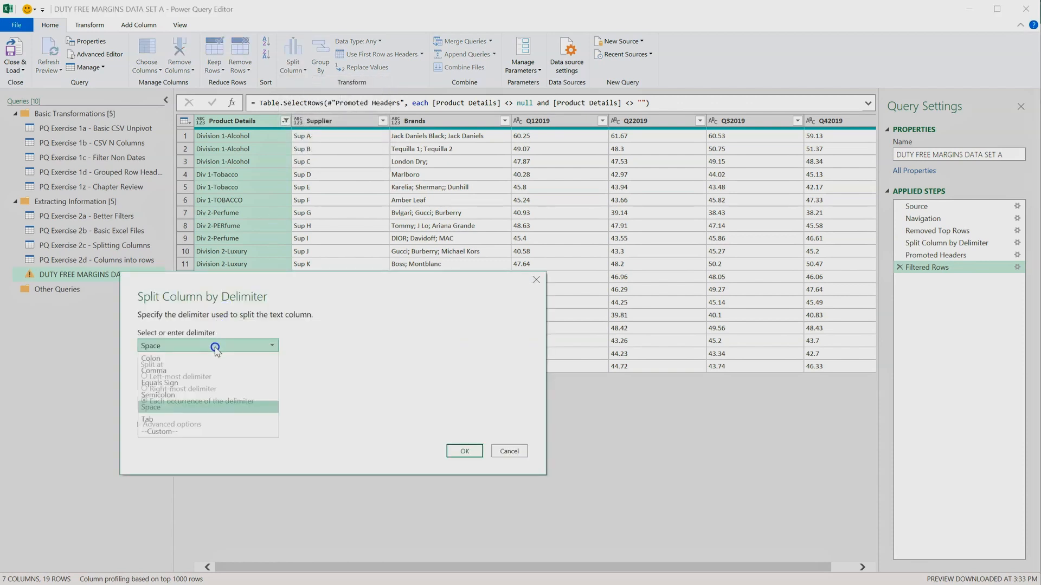
click(179, 432)
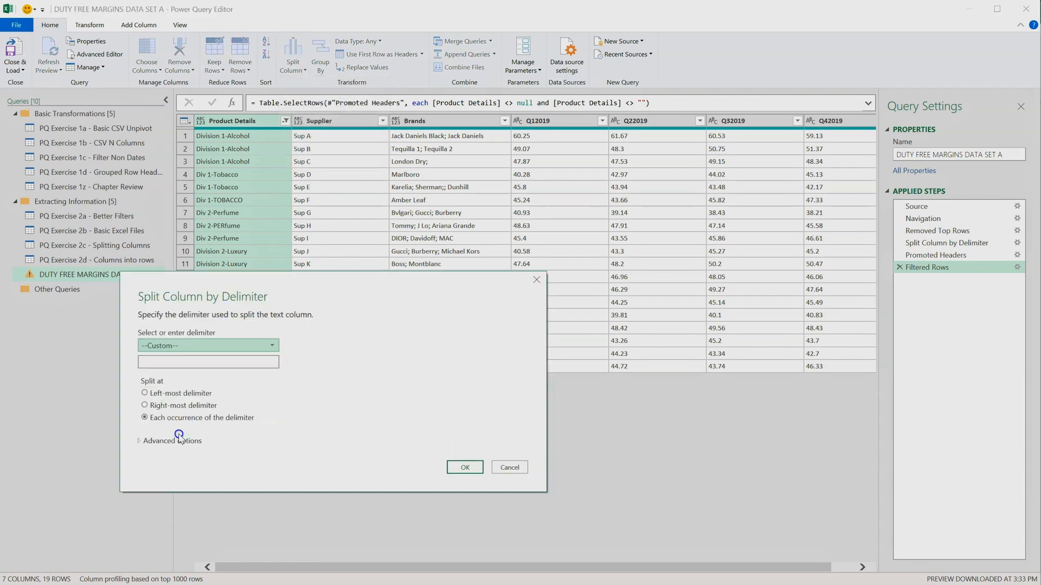
click(170, 360)
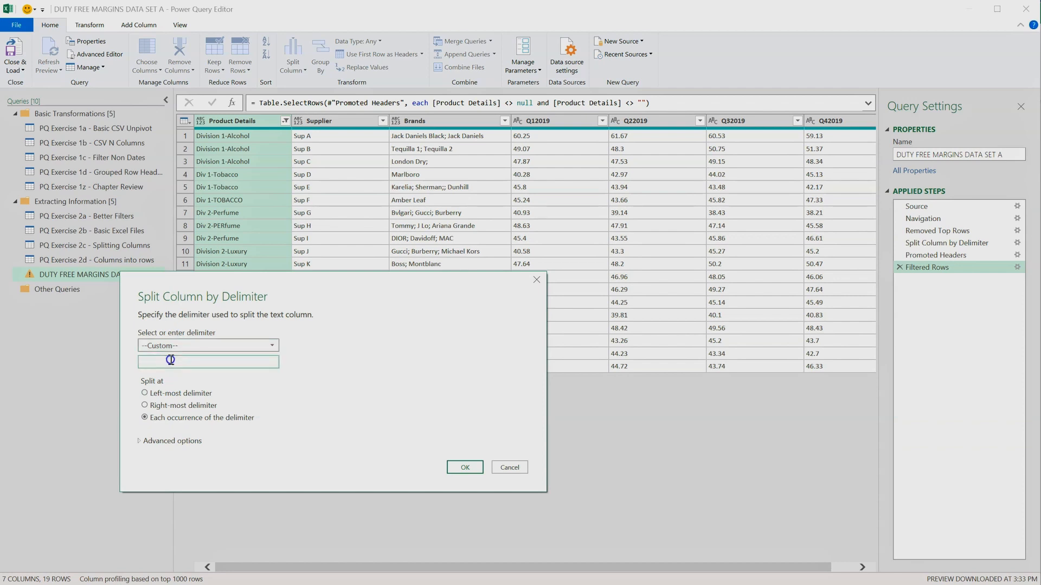
text(-)
click(171, 393)
click(465, 468)
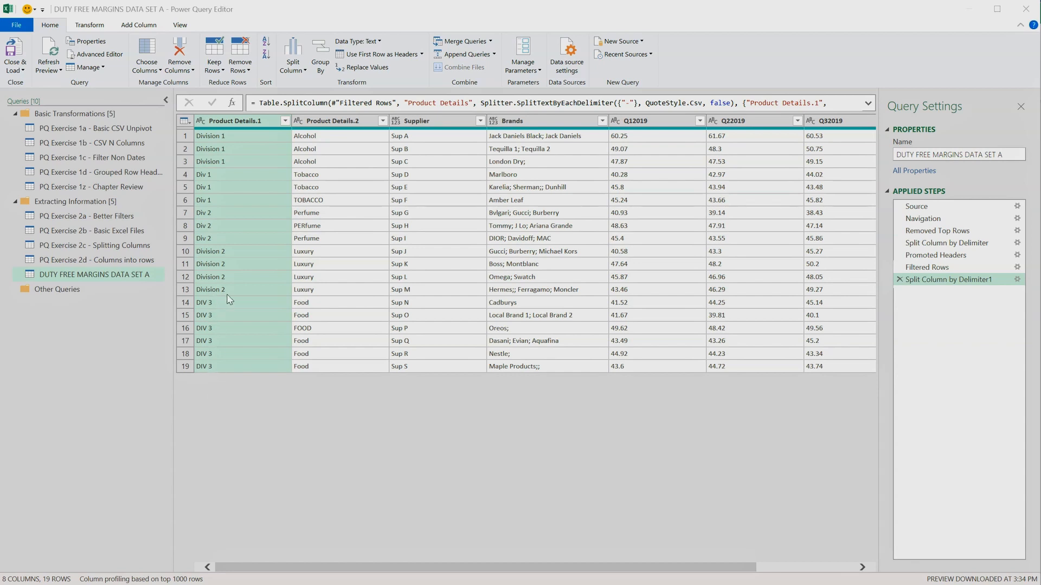
Reduce the Product Details.1 column to its last 1 character by extracting the ending characters.
click(90, 27)
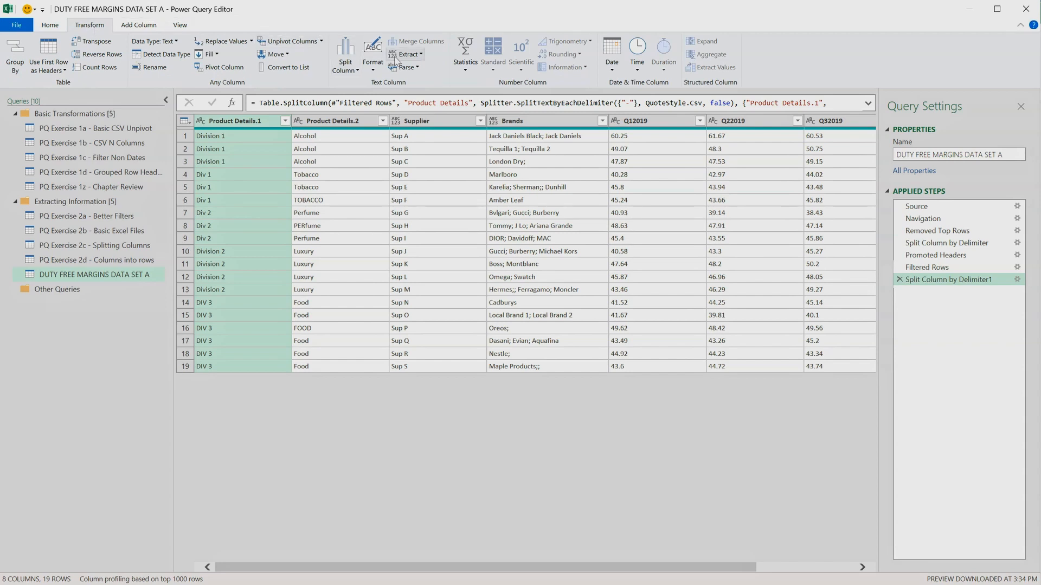
click(407, 54)
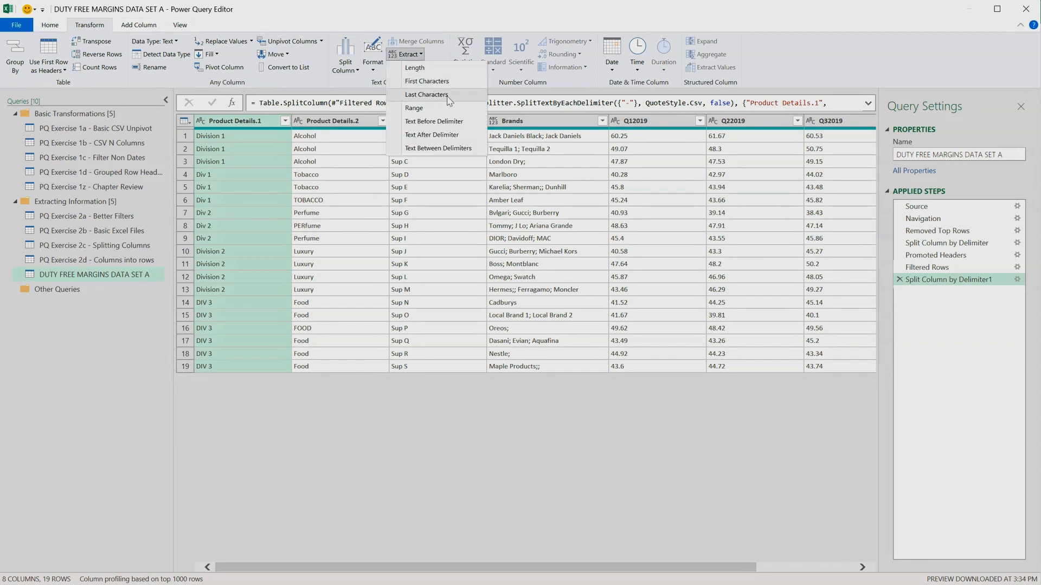
click(426, 95)
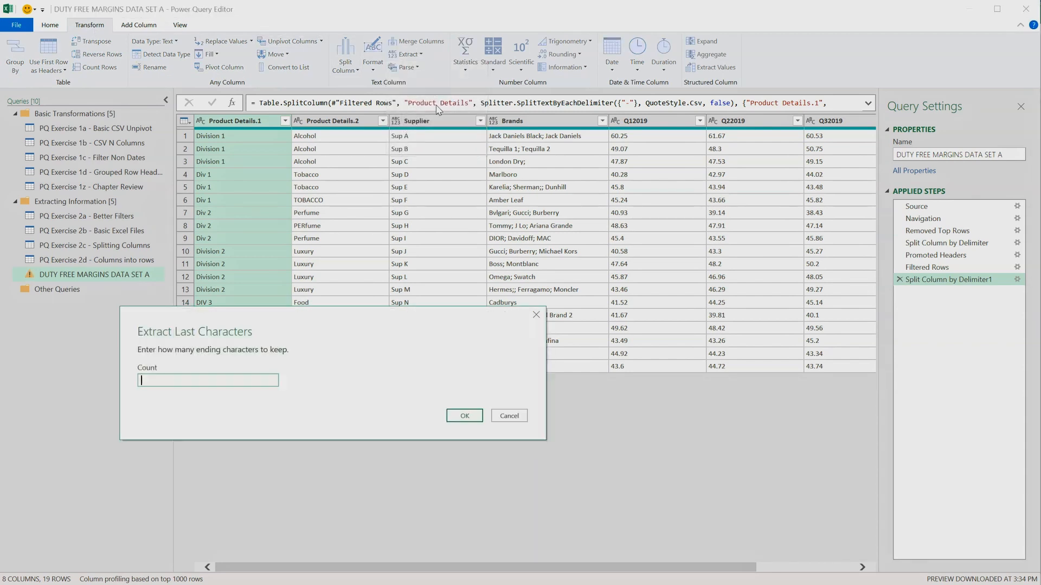
text(1)
click(465, 416)
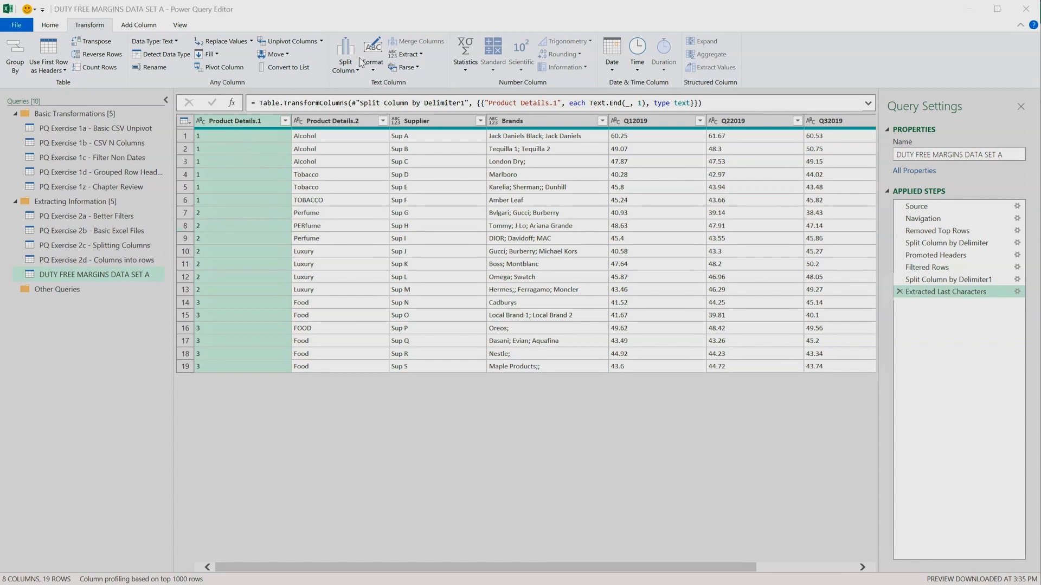
Add the prefix "Division " with a trailing space to the Product Details.1 values and rename the column to Division.
click(381, 67)
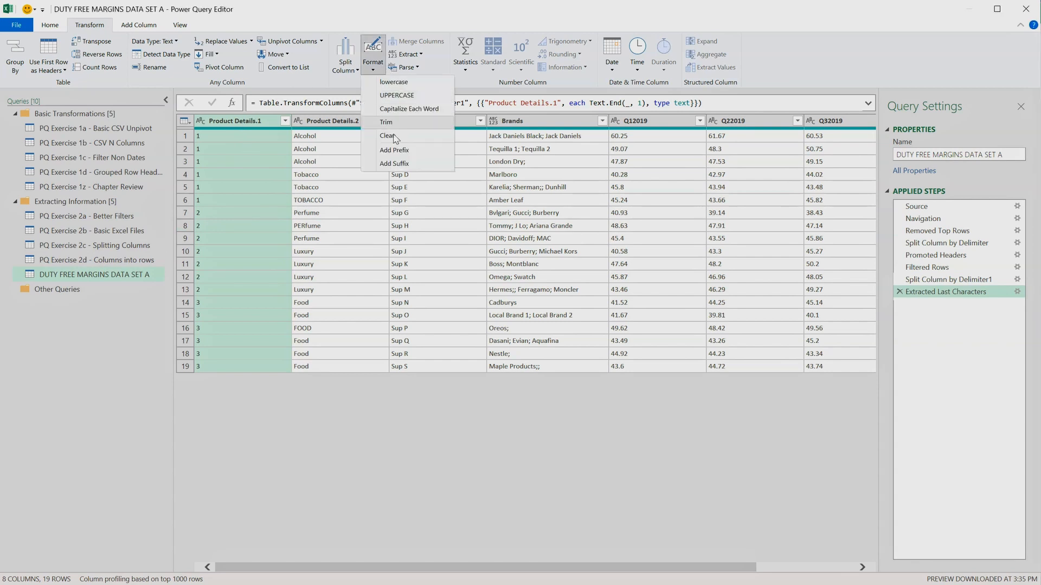
click(398, 151)
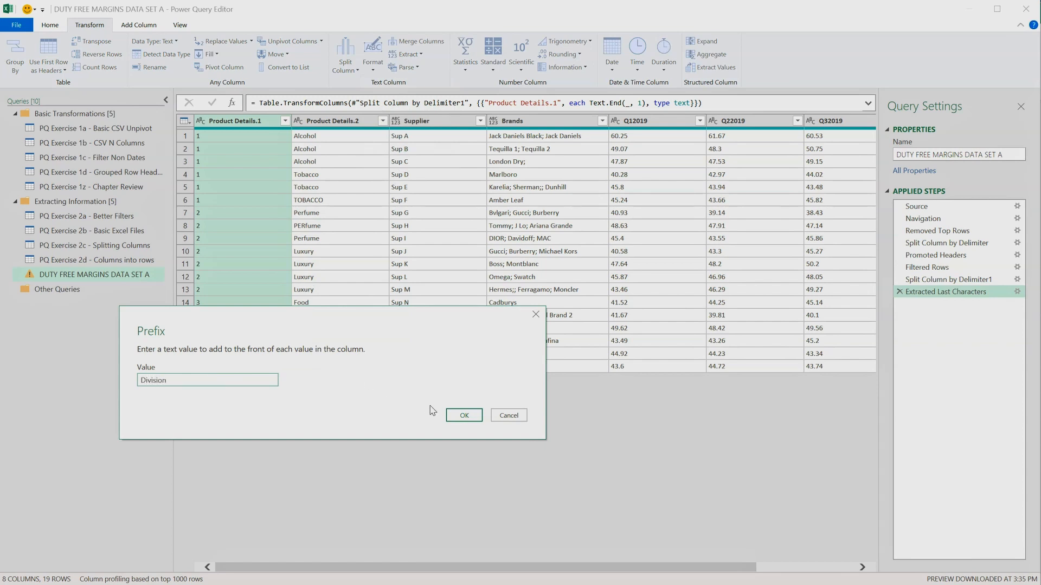
click(461, 416)
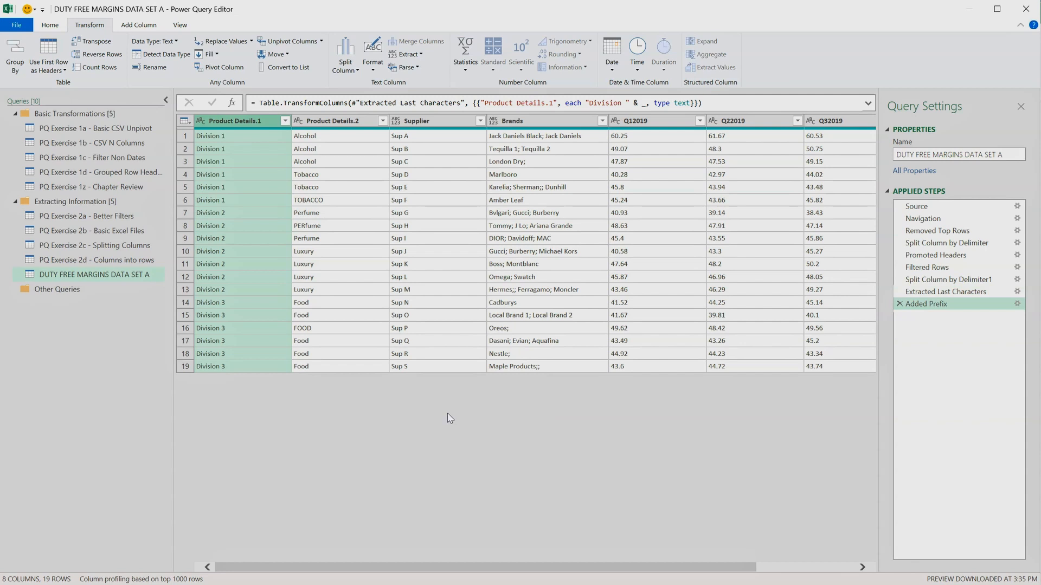
double_click(267, 121)
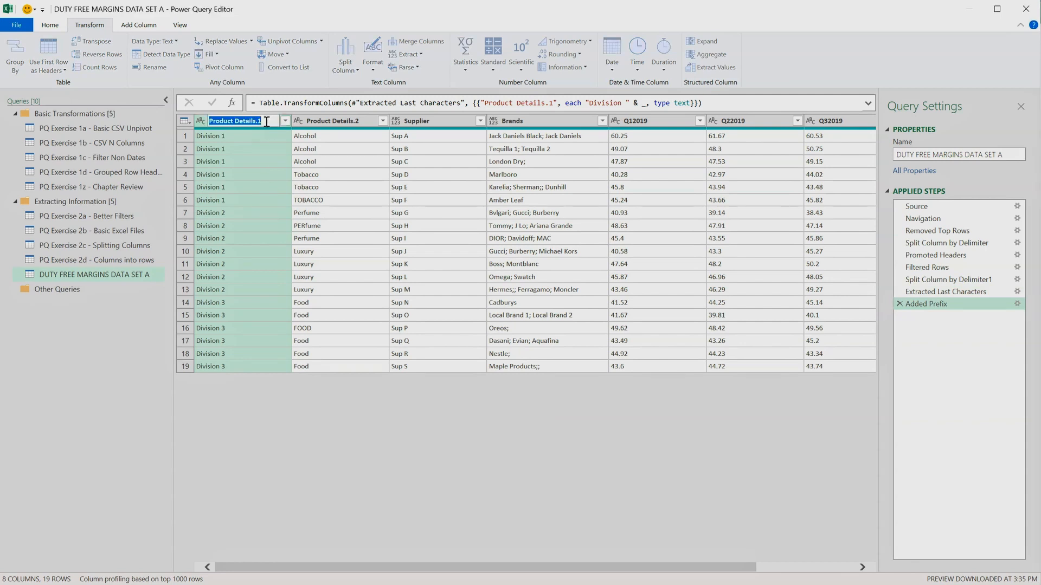
text(Division)
key(Return)
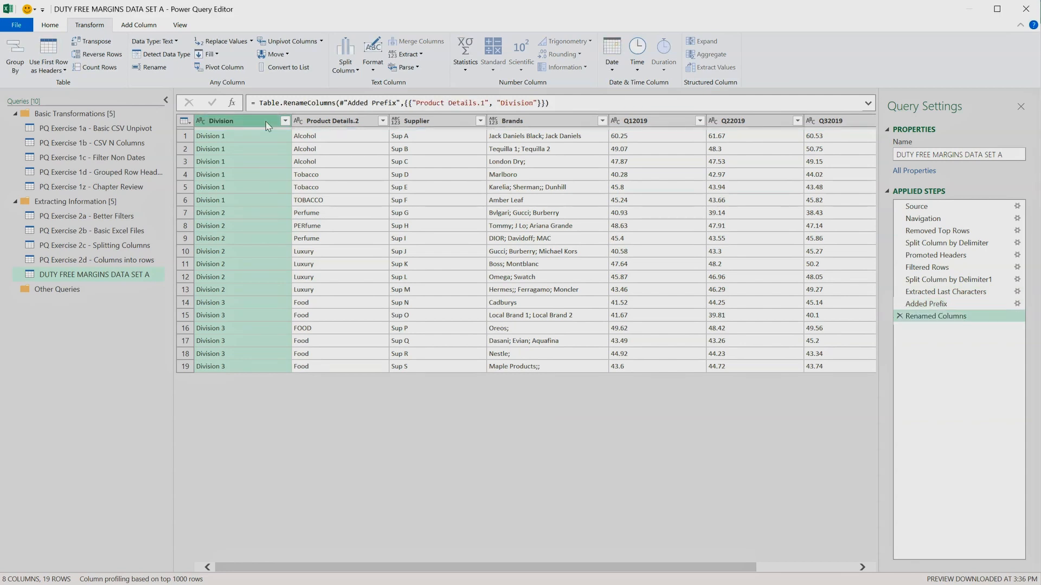
Rename the Product Details.2 column to Department and convert its text to uppercase.
click(357, 120)
double_click(356, 121)
text(D)
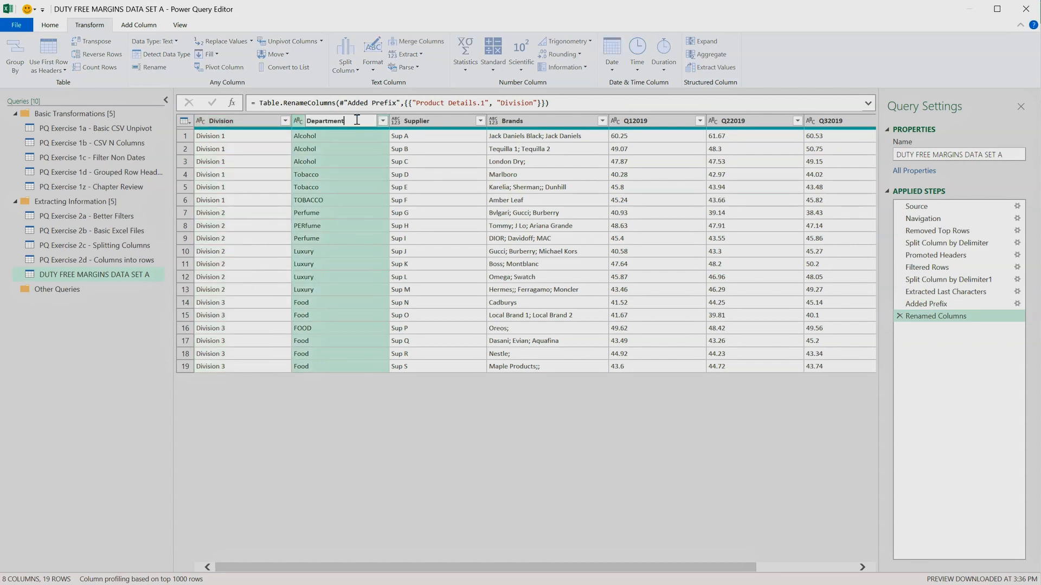
text(epartment)
key(Return)
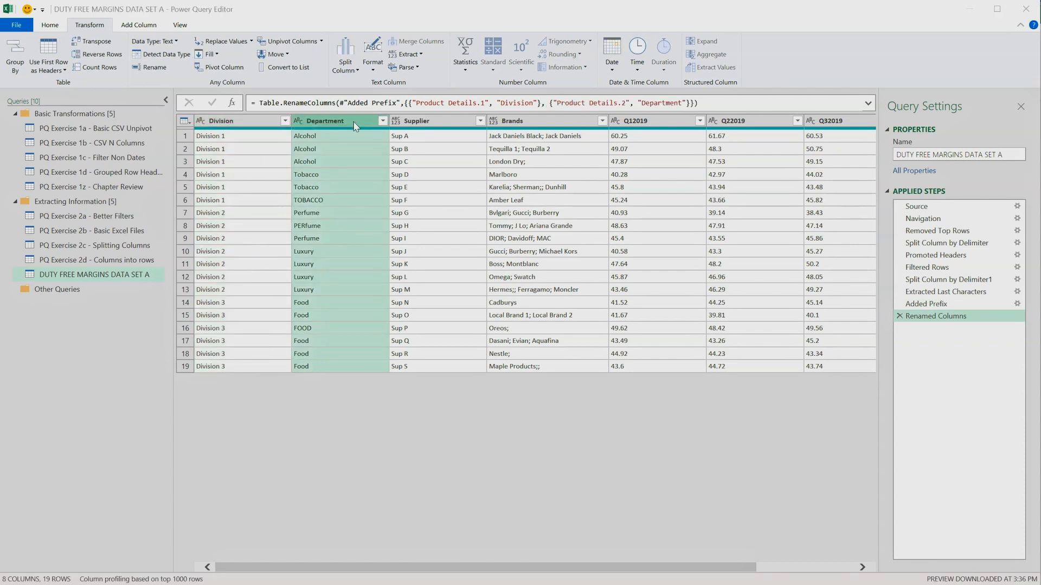
click(373, 64)
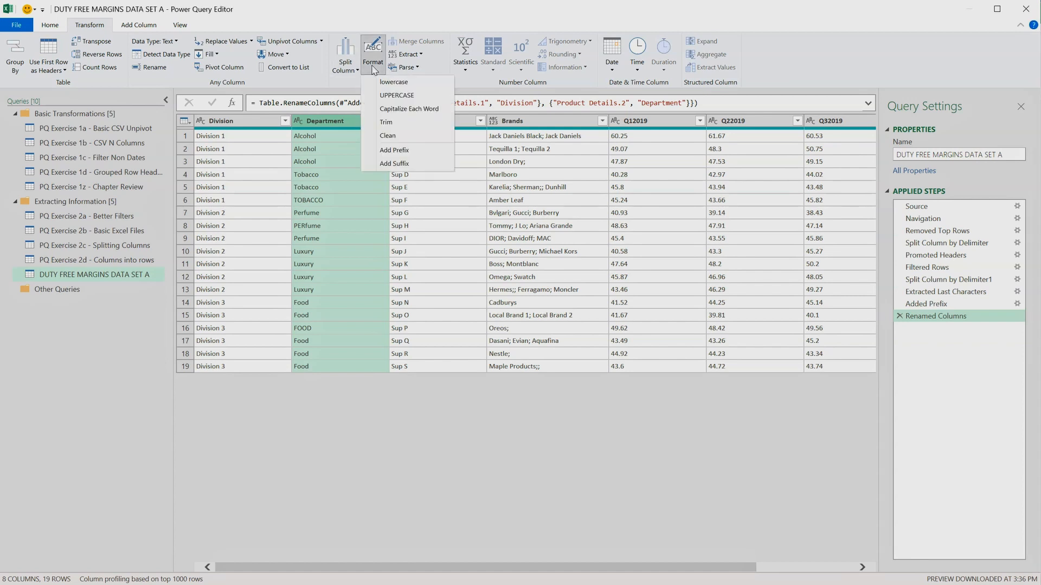
click(397, 96)
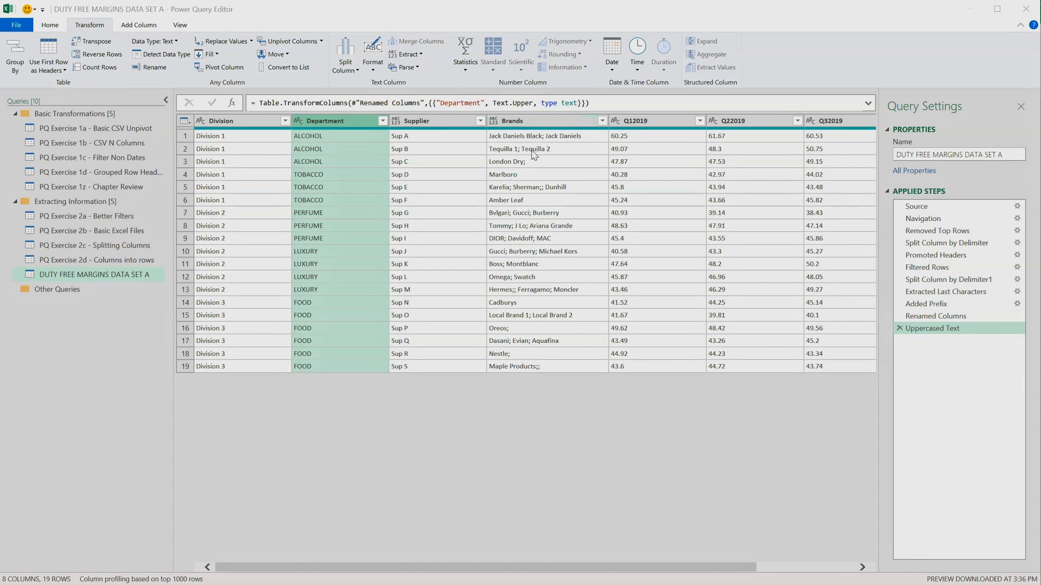
Split the Brands column into rows at each occurrence of the semicolon delimiter.
click(547, 122)
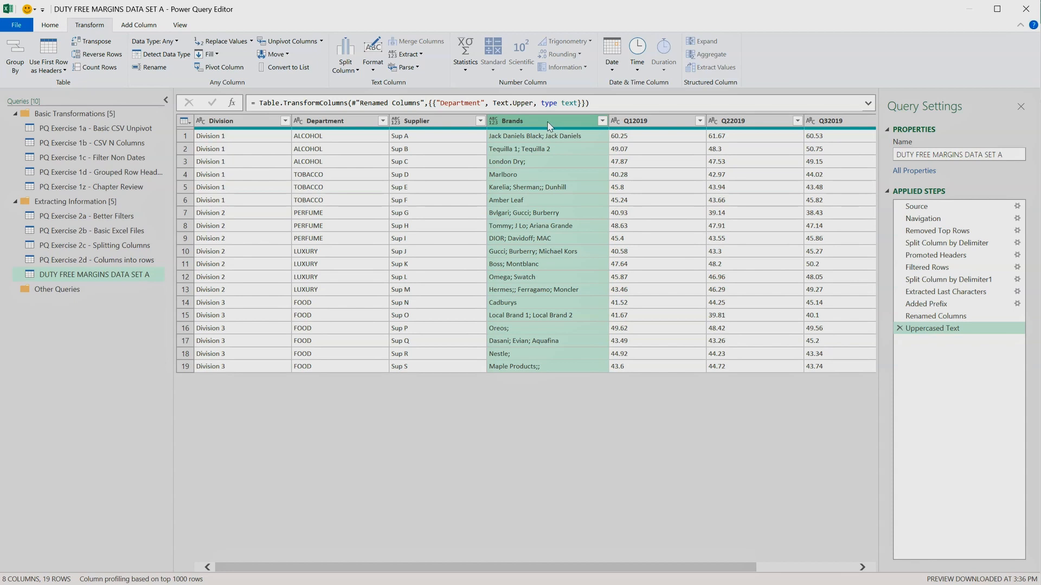
click(345, 64)
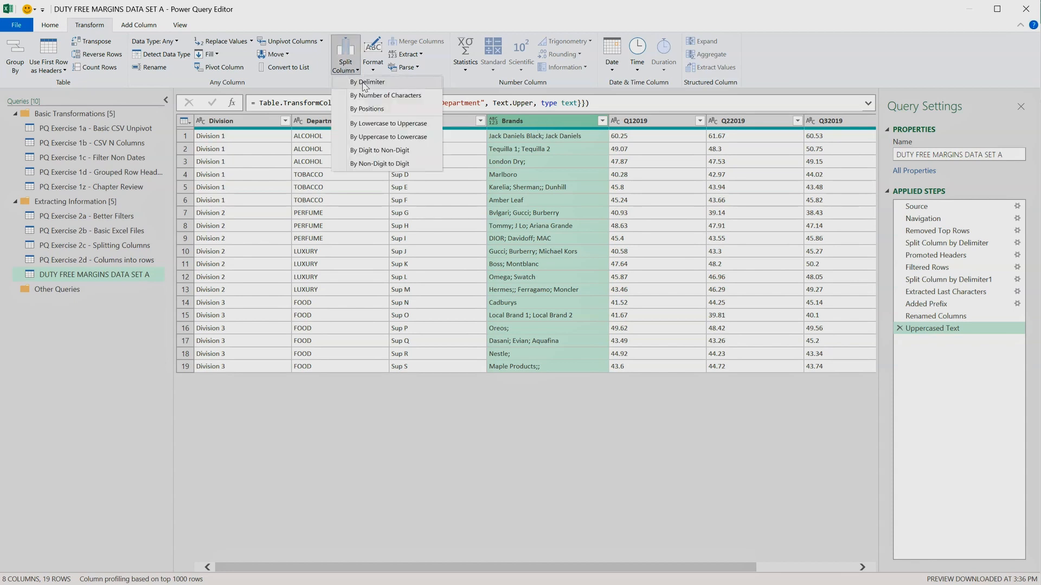
click(365, 82)
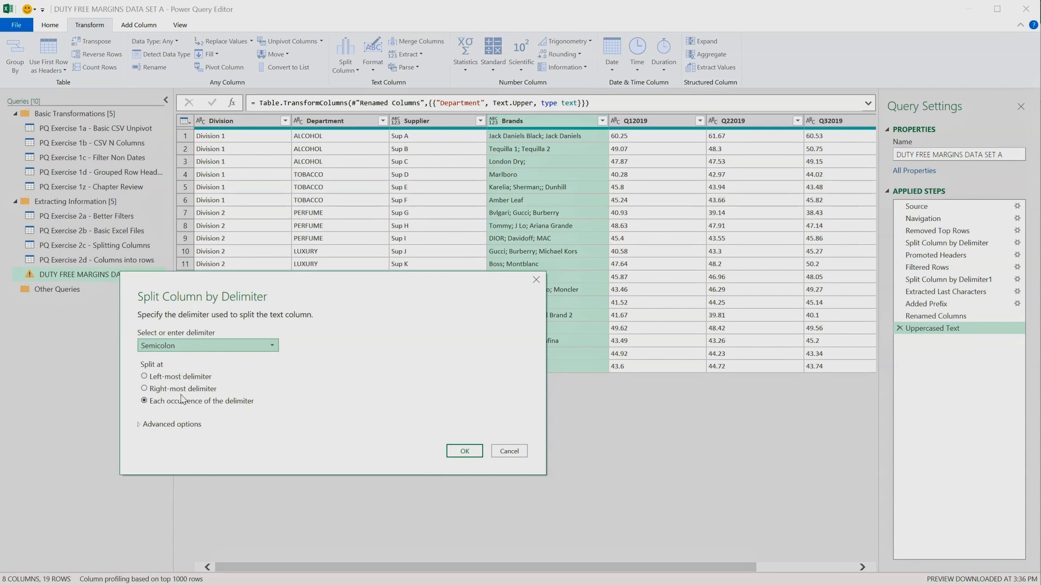
click(166, 426)
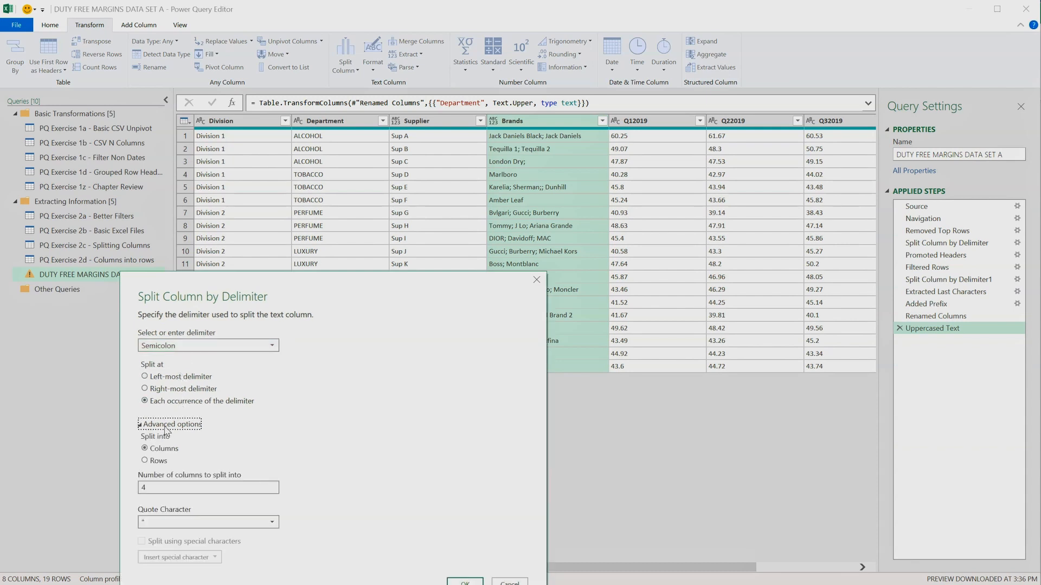
click(154, 461)
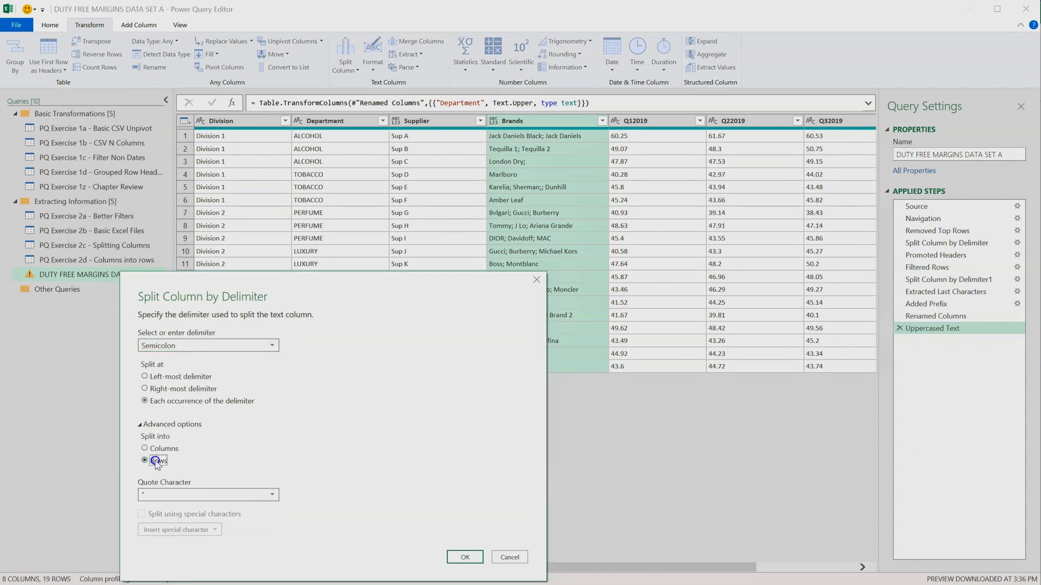
click(467, 558)
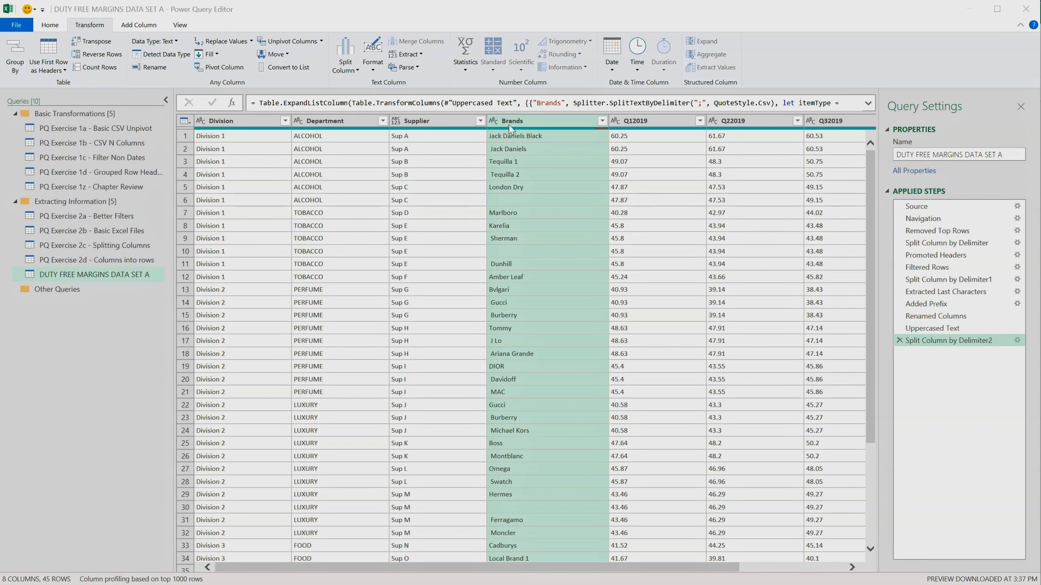
Trim the text in the Brands column and filter out its blank entries.
click(379, 70)
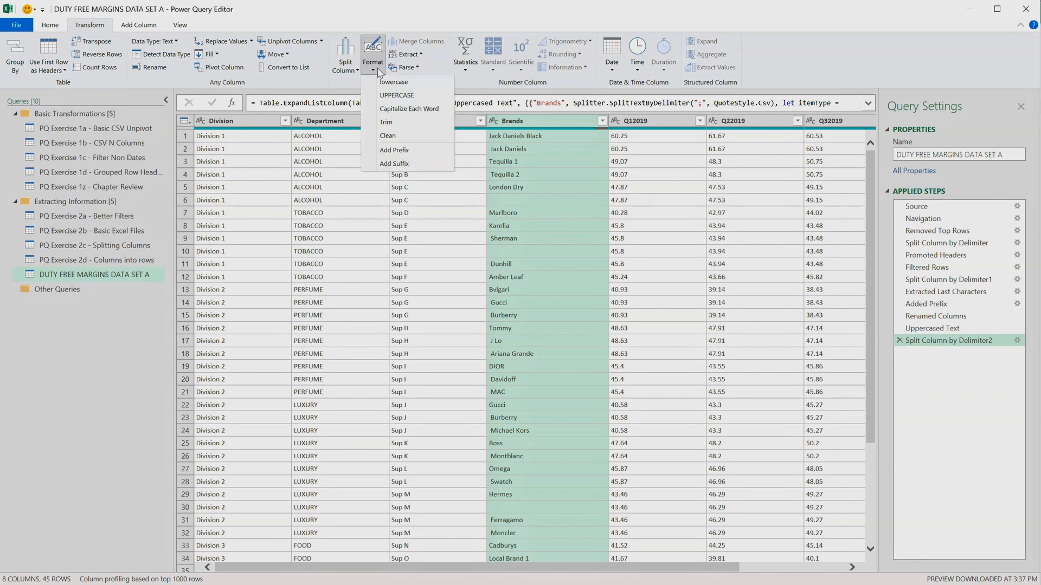
click(397, 124)
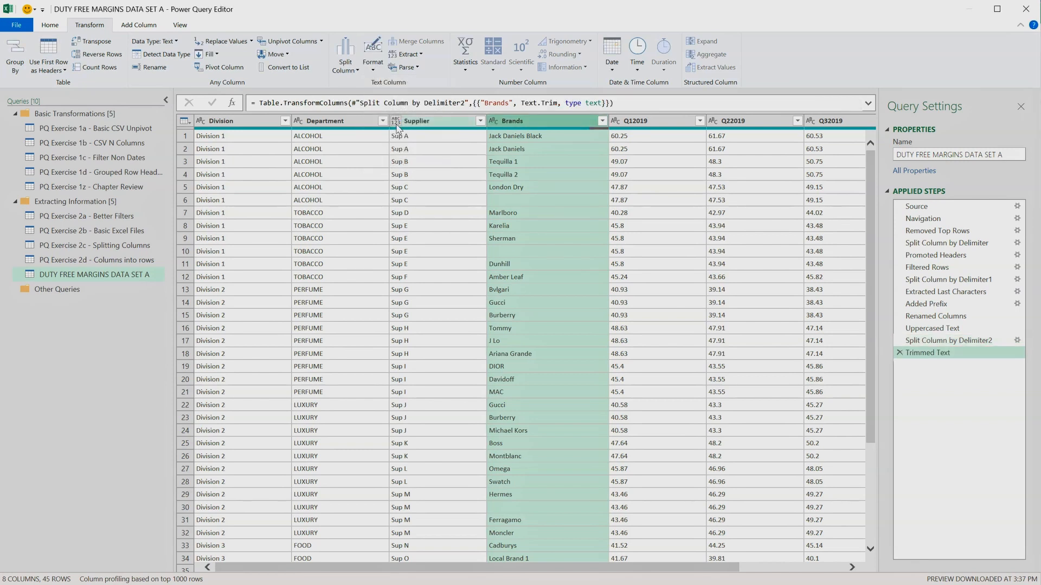
click(601, 121)
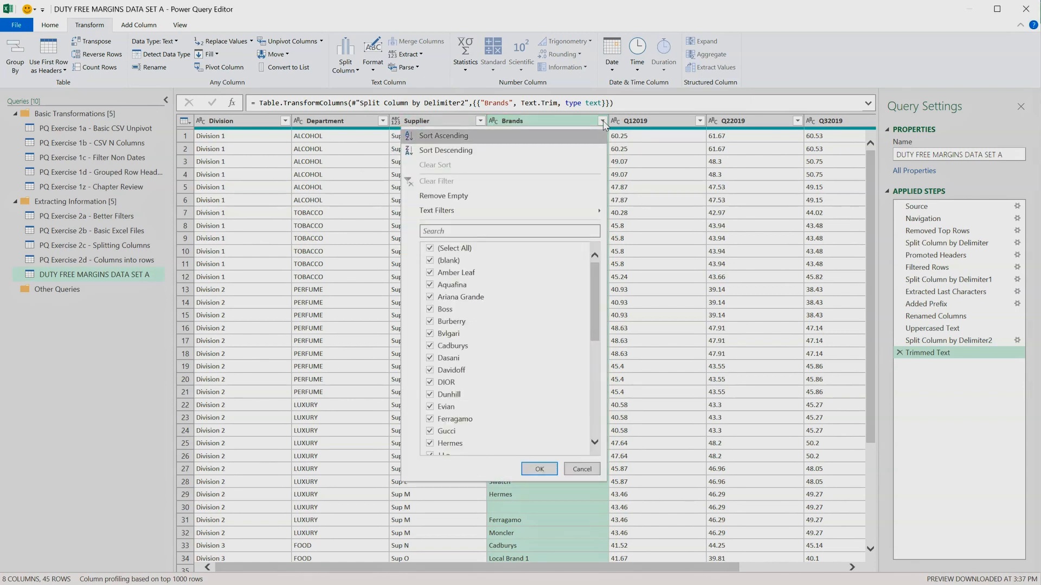
click(455, 262)
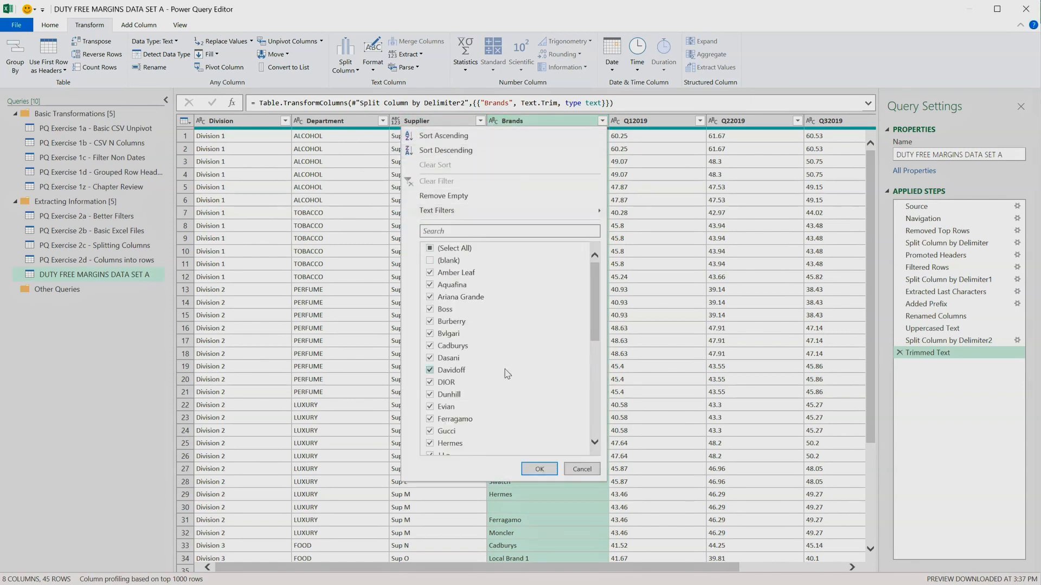
click(538, 469)
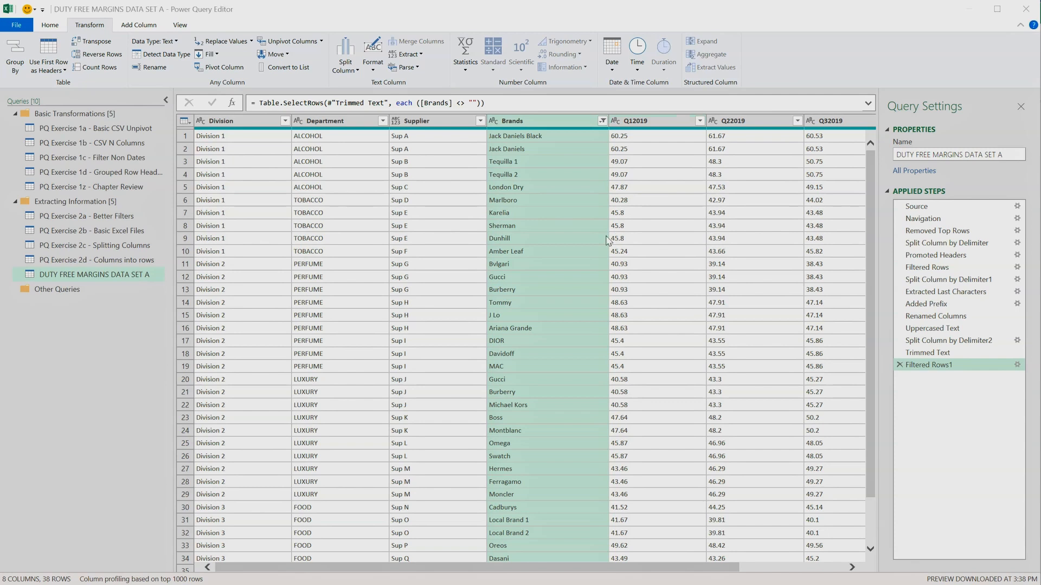
Unpivot all columns other than Division, Department, Supplier and Brands.
shift+click(249, 116)
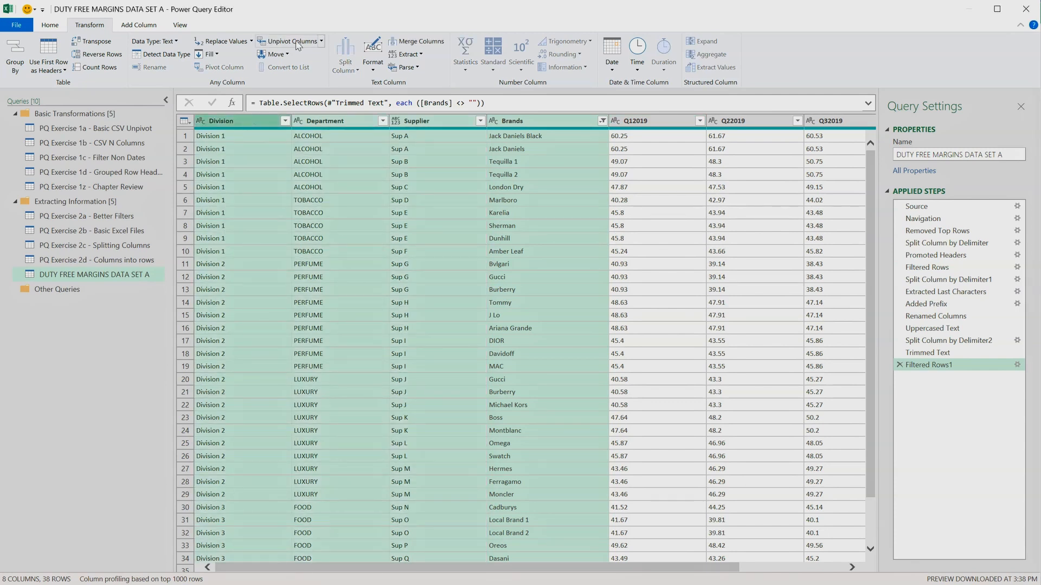
click(322, 42)
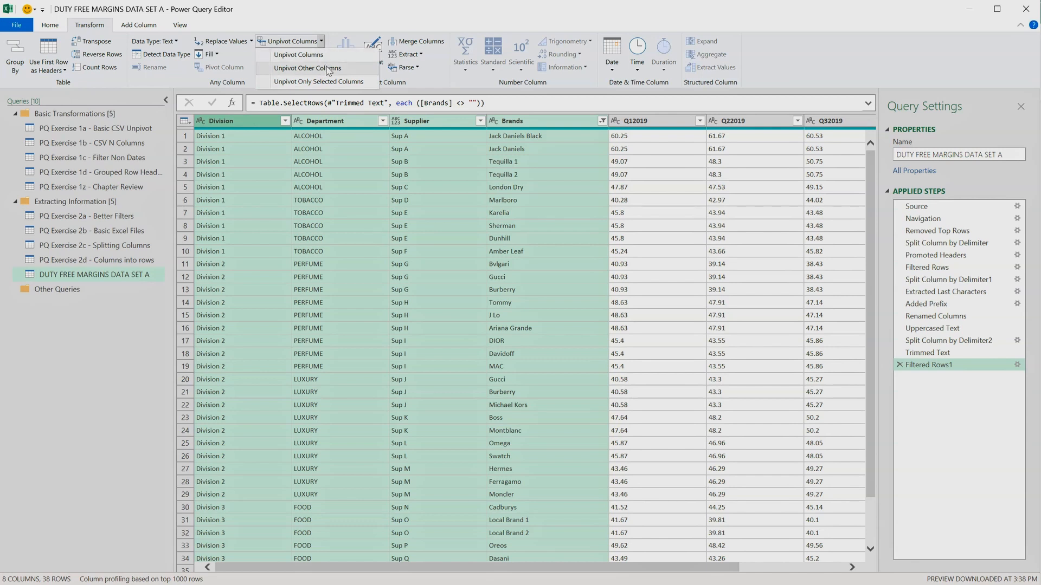
click(328, 69)
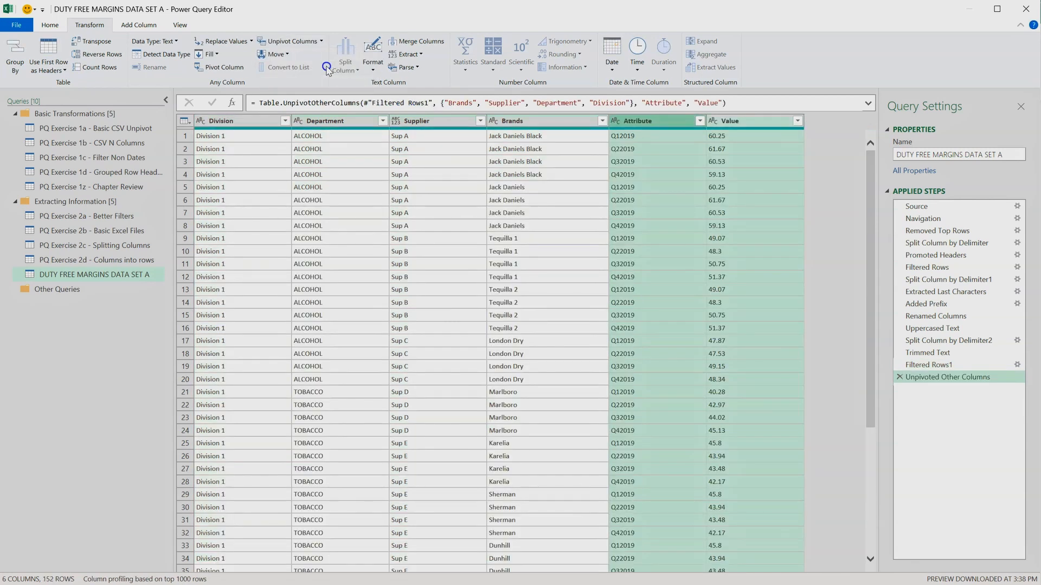
Rename the Attribute column to Quarter.
click(650, 121)
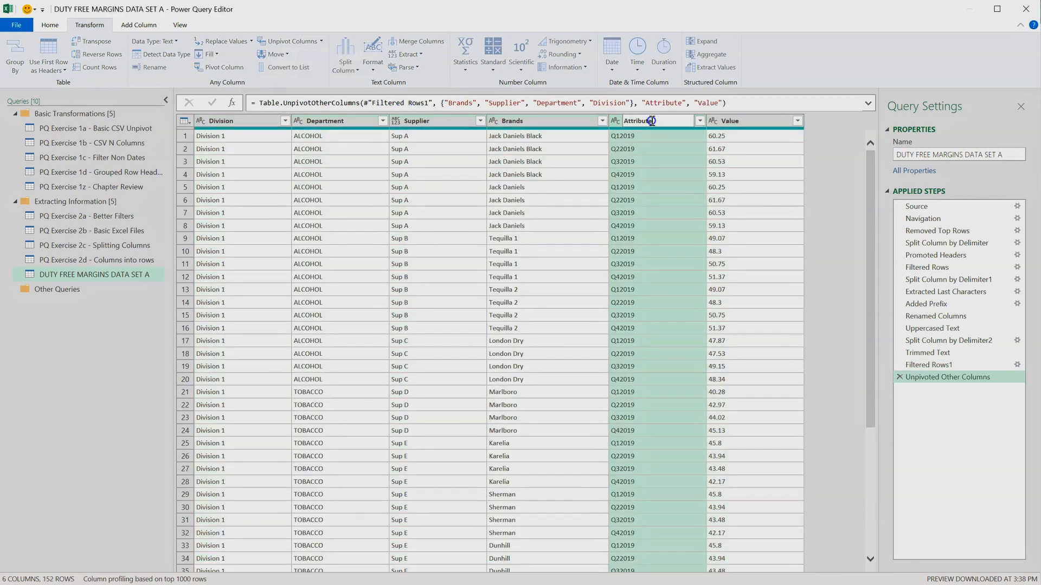
key(BackSpace)
key(BackSpace)
text(Quarter)
key(Return)
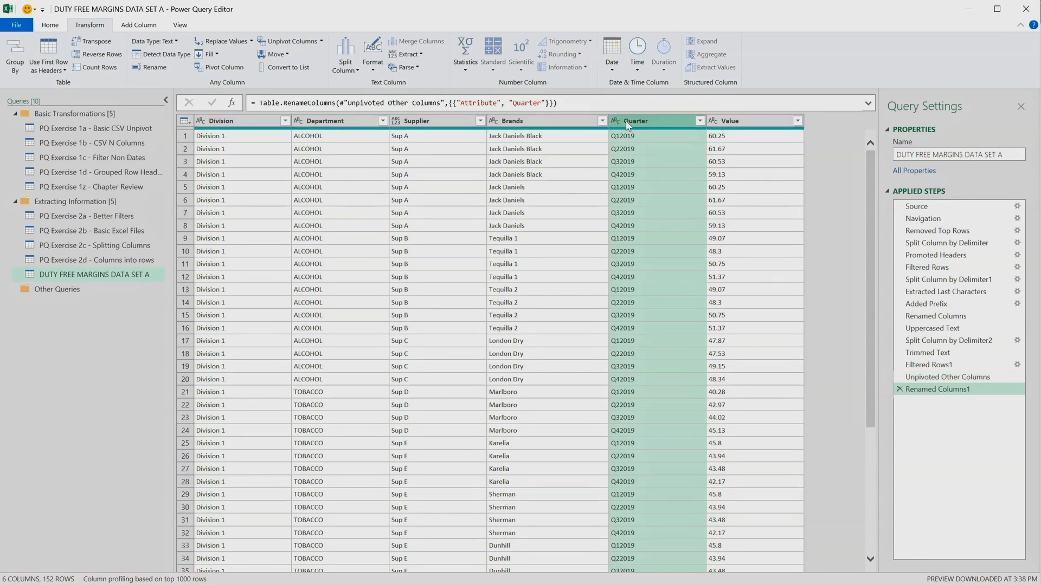
Rename the Value column to Margin and set its data type to Decimal Number.
double_click(745, 121)
text(Ma)
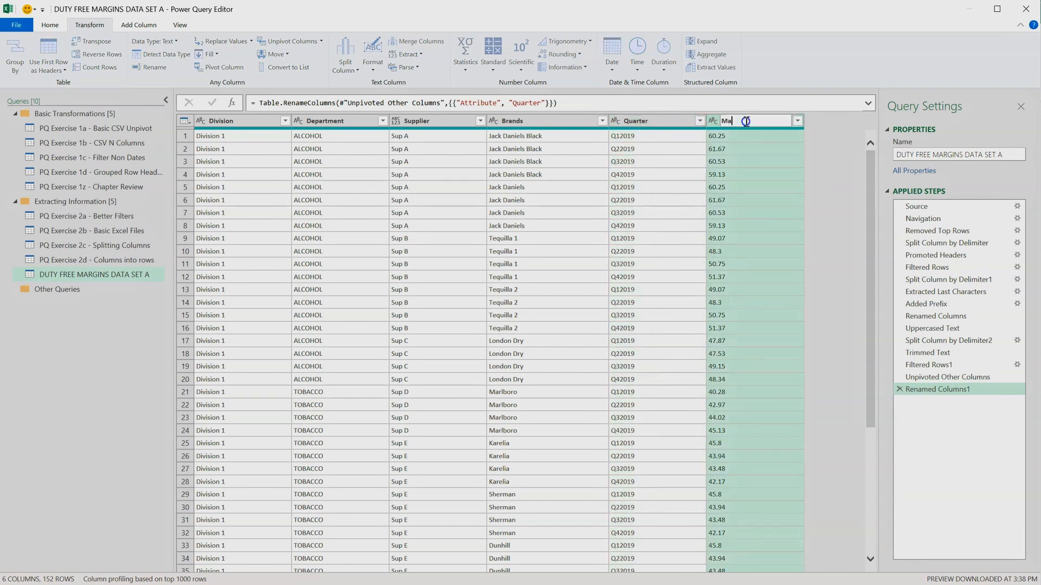
text(rgin)
key(Return)
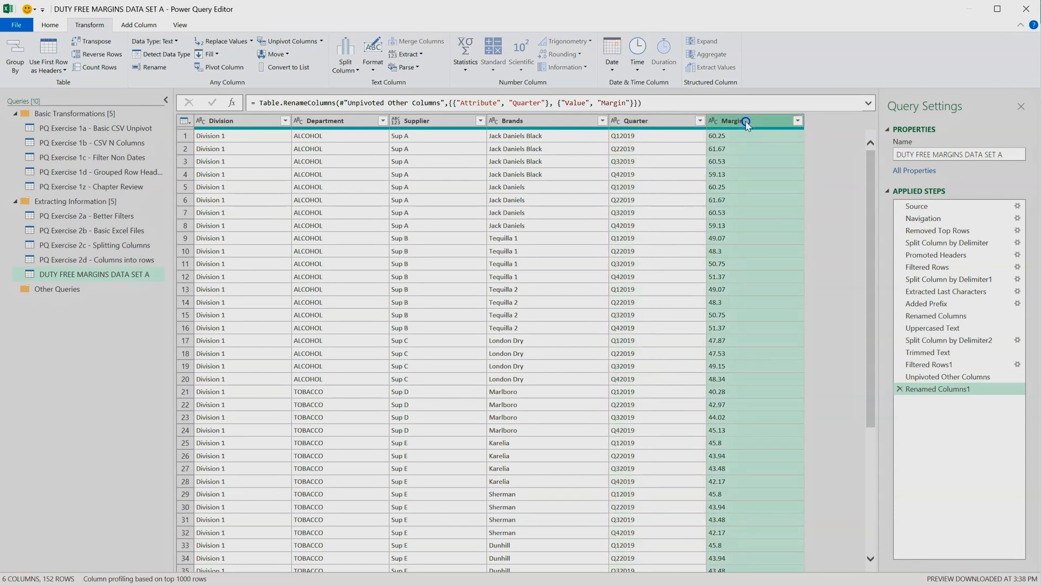
click(713, 121)
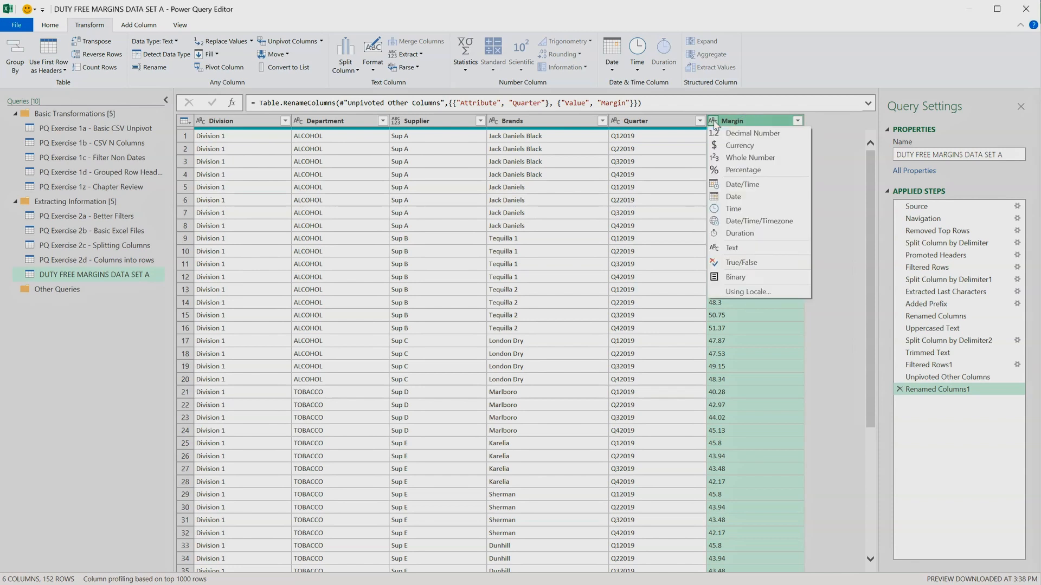
click(751, 135)
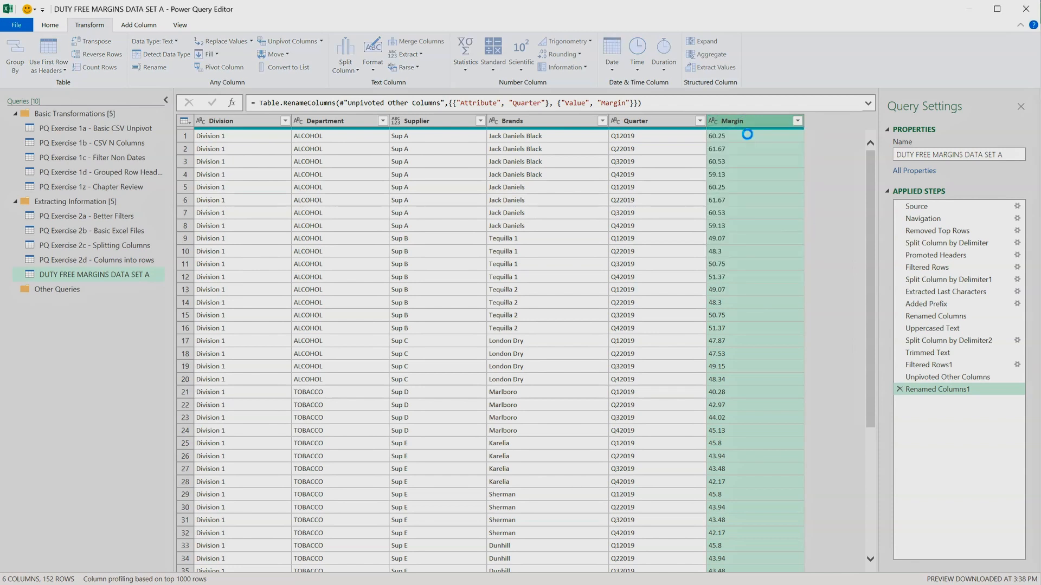
Rename the DUTY FREE MARGINS DATA SET A query as "PQ Exercise 2z - Chapter Review".
double_click(109, 276)
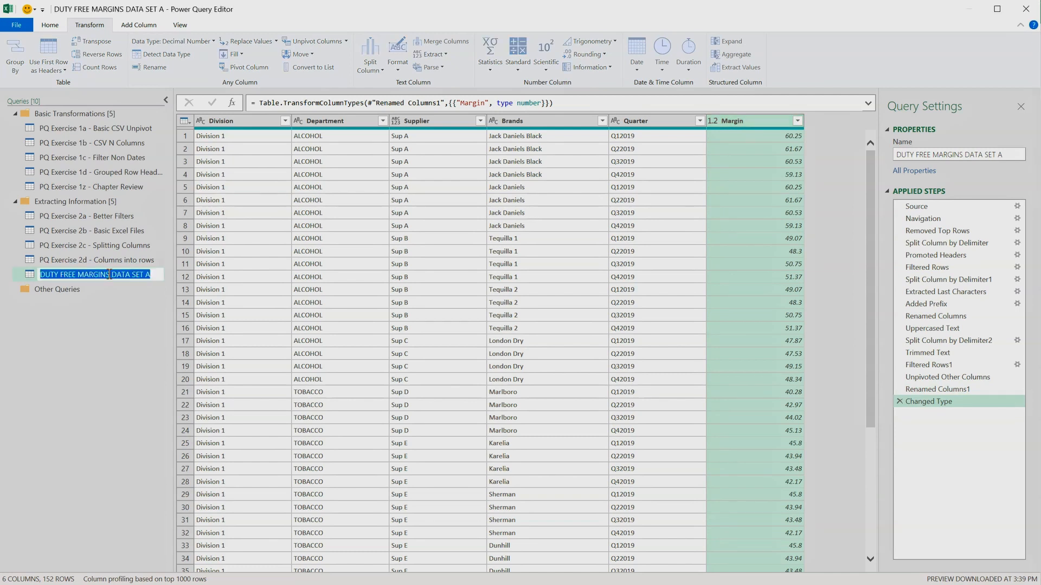
text(PQ Exercise 2)
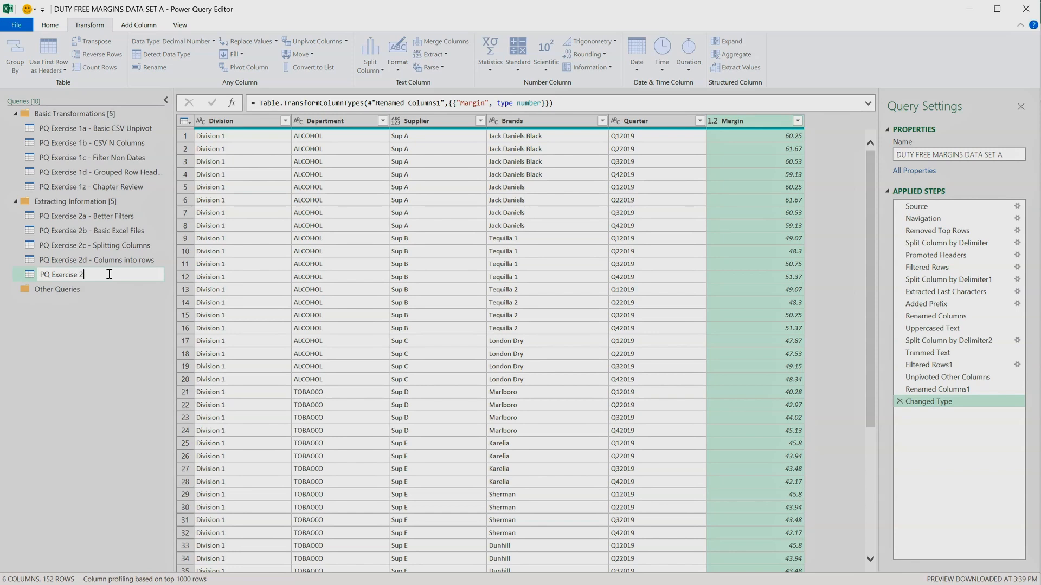
text(z - Chapter Review)
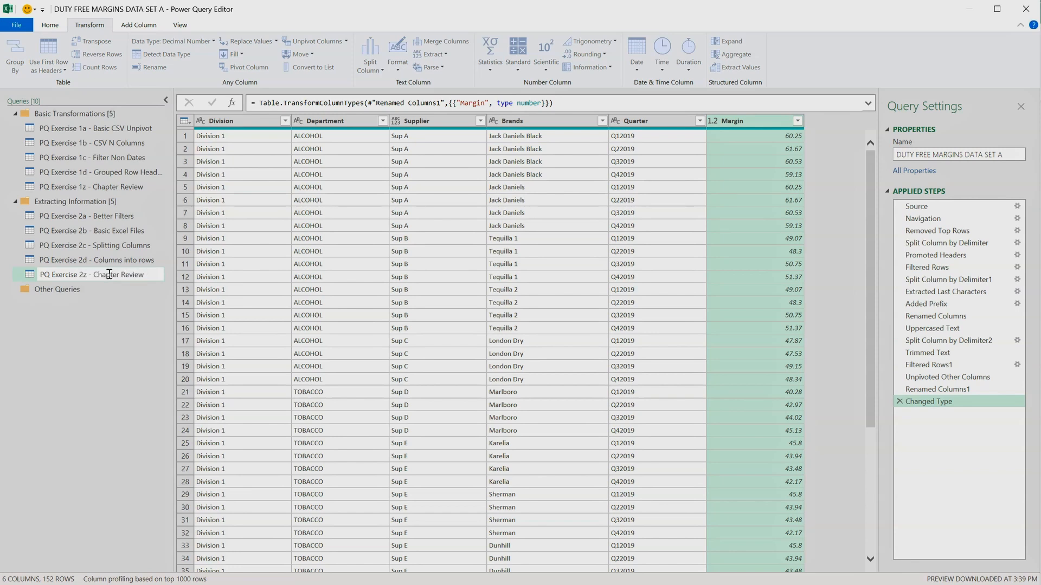